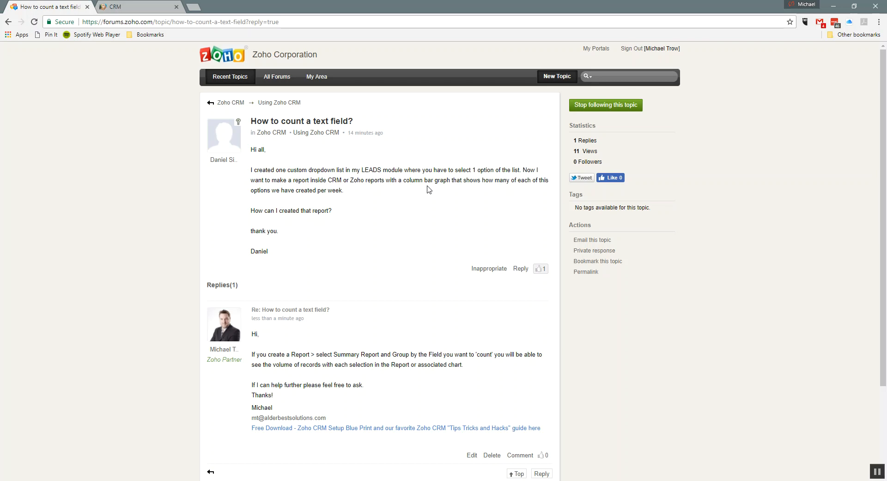
Step: Switch to the CRM, open the Leads module and get the total count of all leads
left_click_drag(313, 169, 342, 171)
left_click(145, 7)
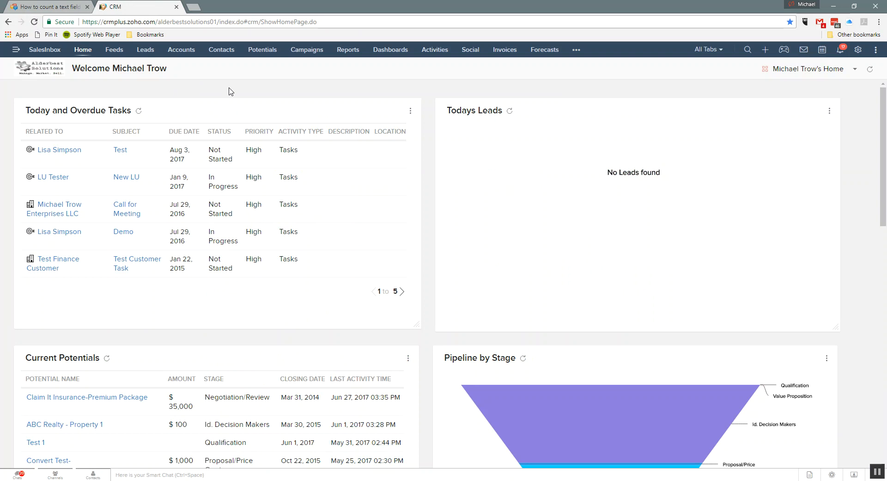
left_click(147, 51)
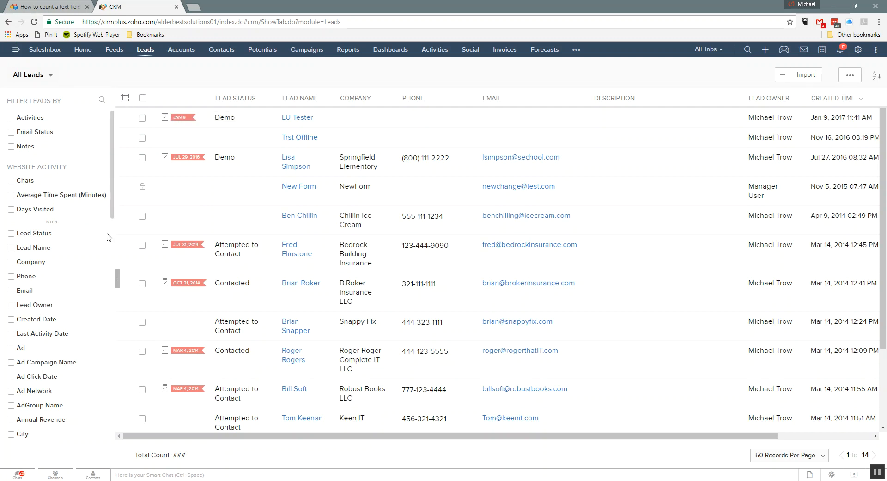
left_click(177, 455)
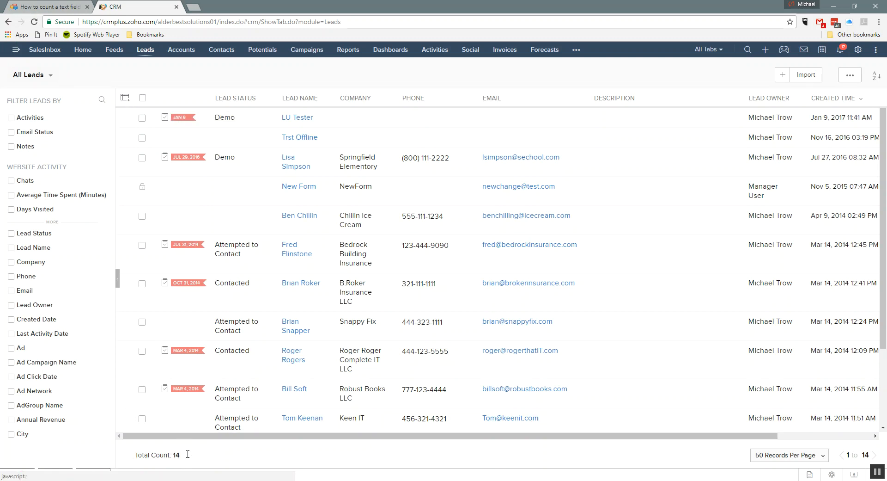
left_click_drag(180, 456, 135, 456)
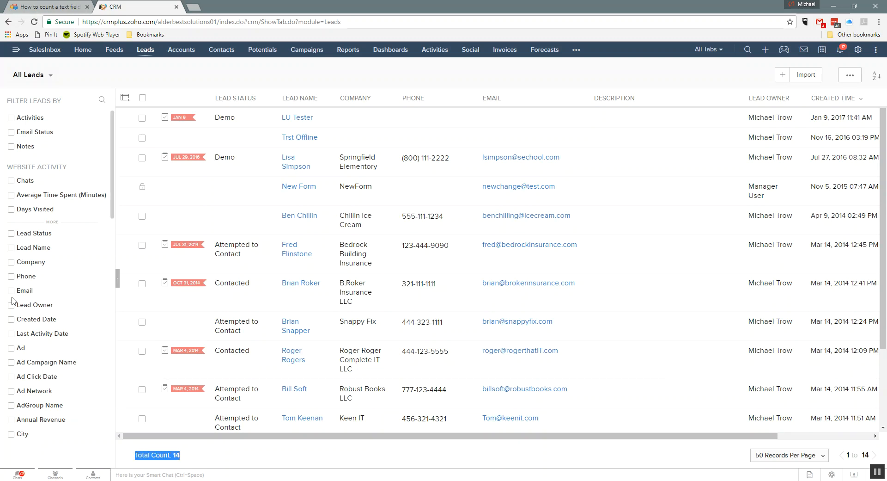
Step: Filter the leads to those whose Industry is empty and get the filtered list's total count
scroll(13, 277, "down", 2)
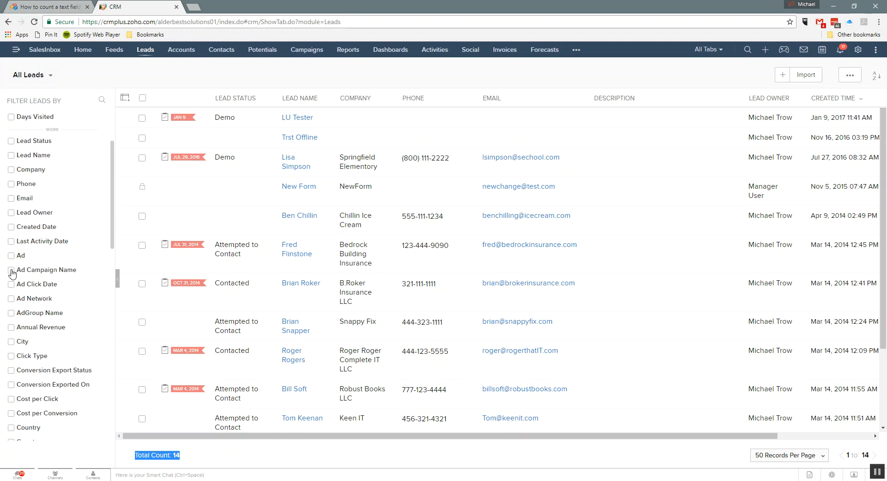
left_click(41, 98)
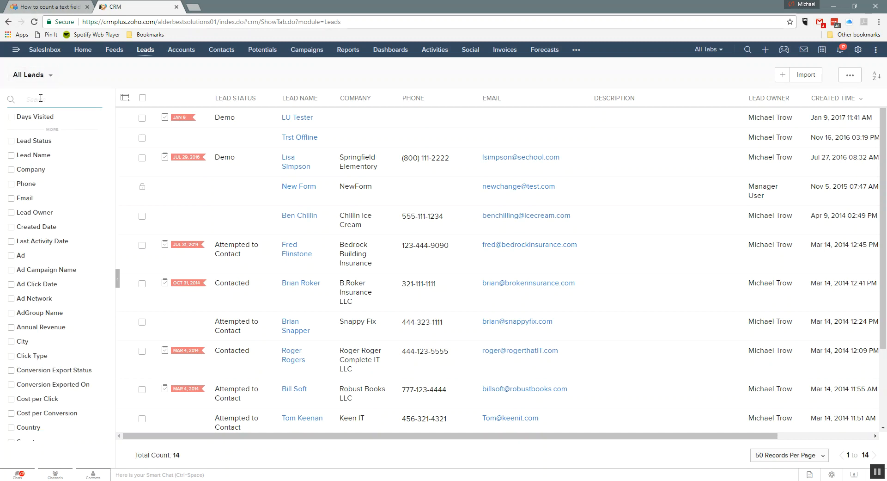
type("indu")
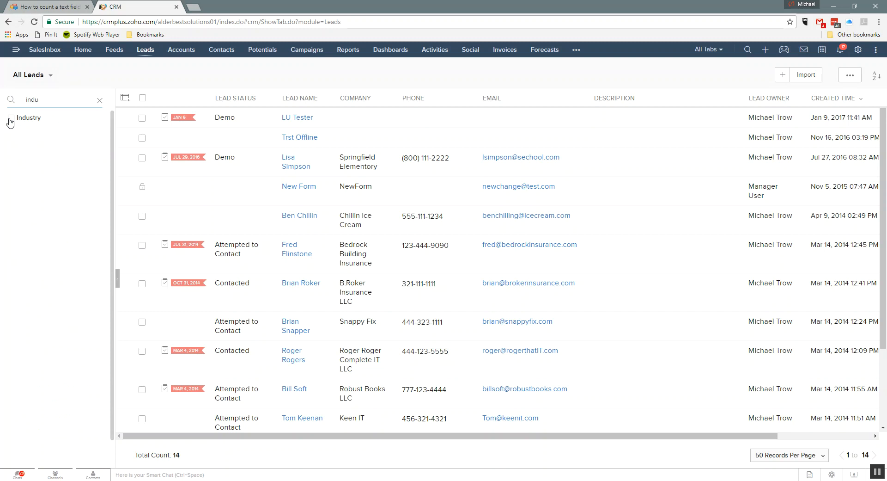
left_click(11, 122)
left_click(32, 130)
left_click(36, 169)
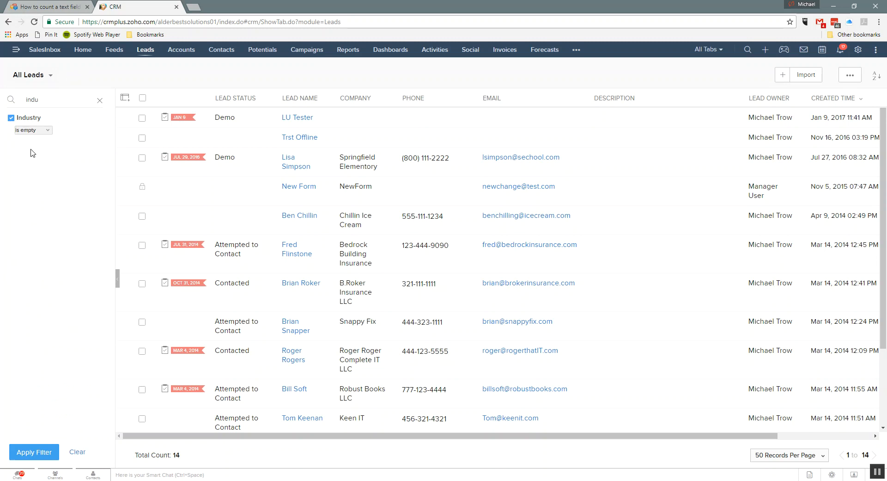
left_click(27, 129)
left_click(25, 170)
left_click(31, 451)
left_click(180, 258)
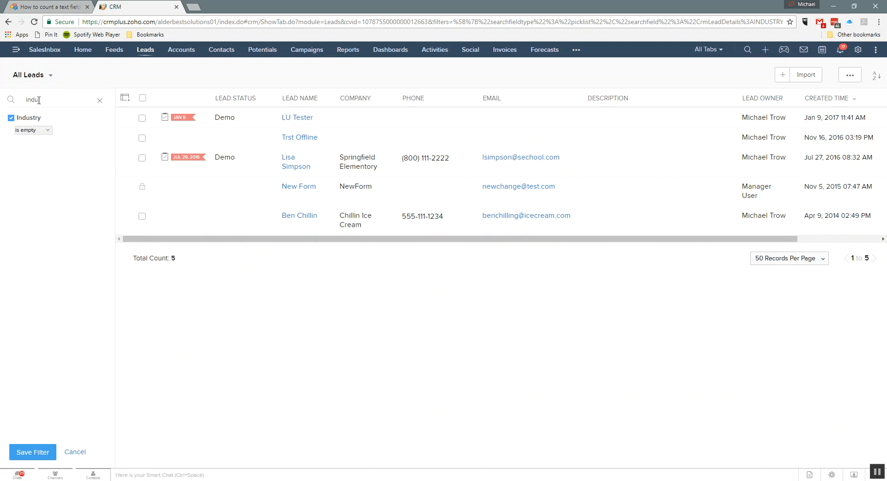
Step: Check the conditions offered by the Industry filter and cancel saving the filter
left_click(30, 132)
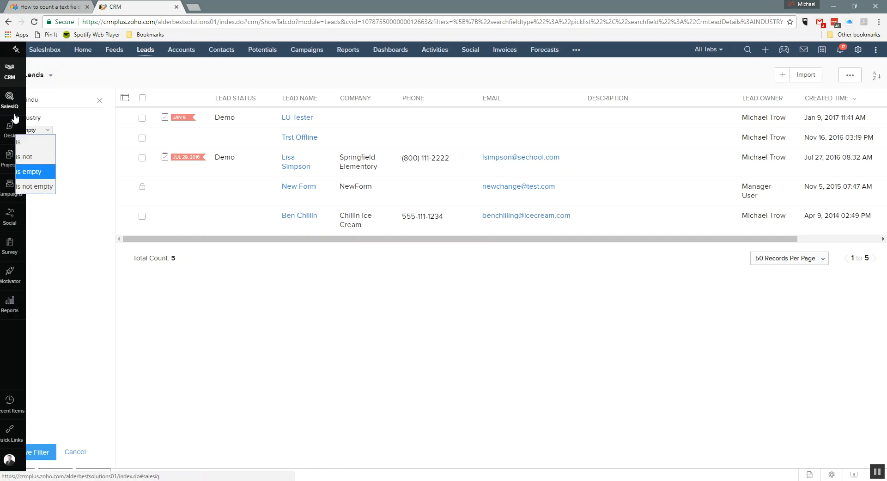
left_click(65, 127)
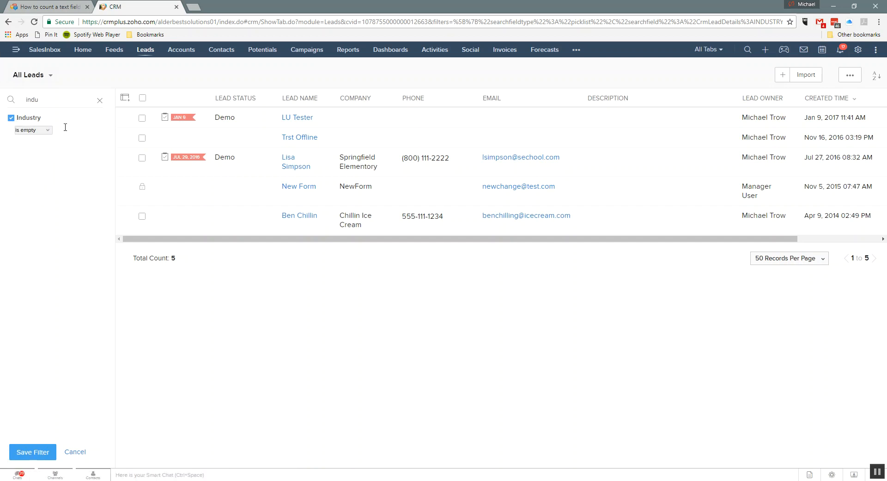
left_click(72, 452)
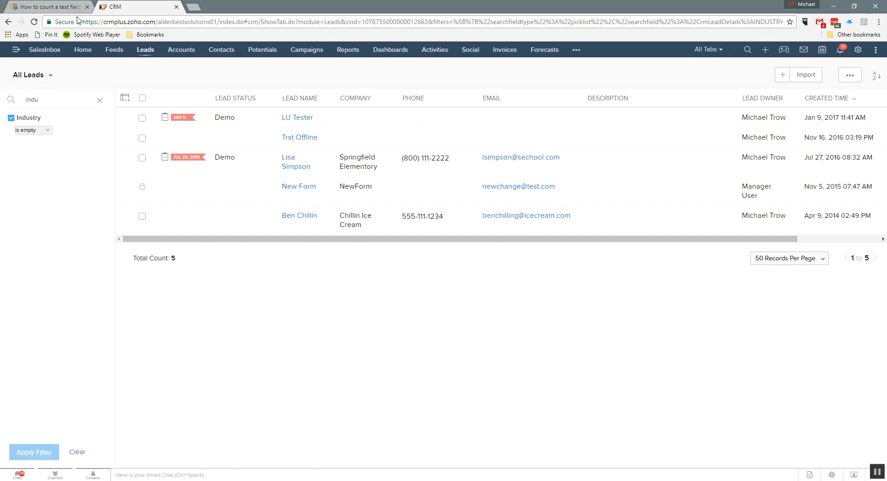
Step: Create a new report on the Leads module with no related modules, using the Summary Report type
left_click(347, 51)
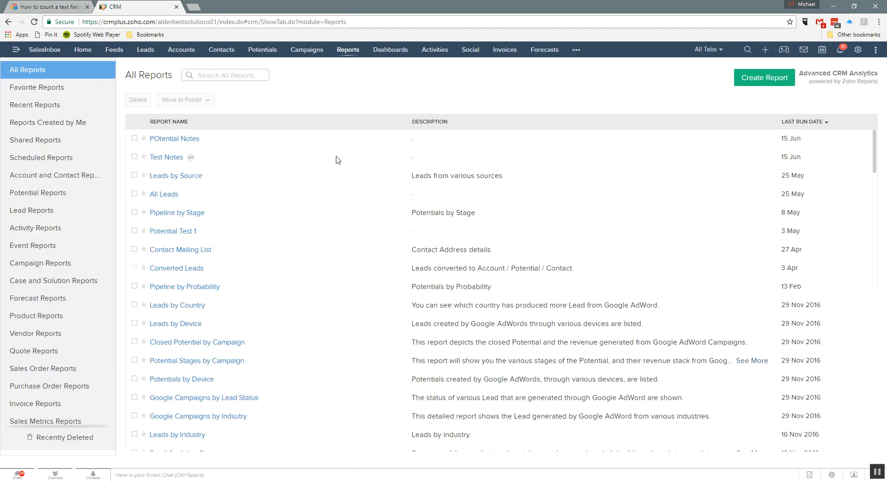
left_click(779, 82)
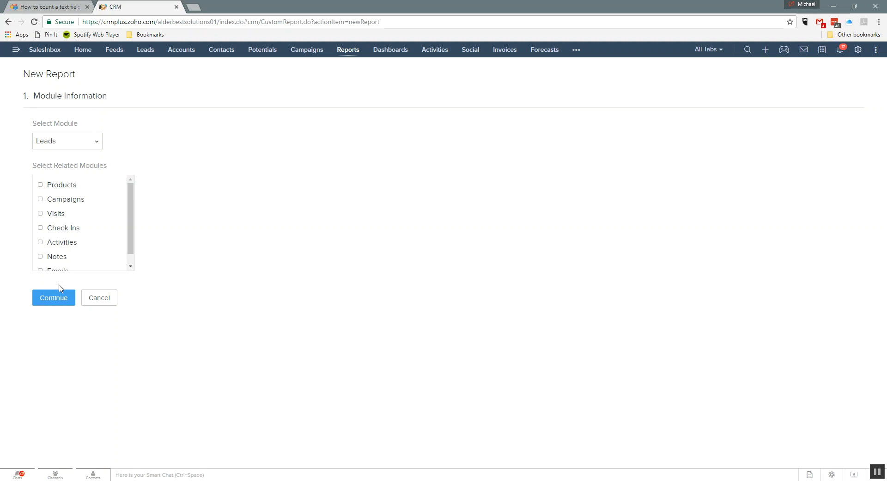
left_click(52, 303)
left_click(203, 270)
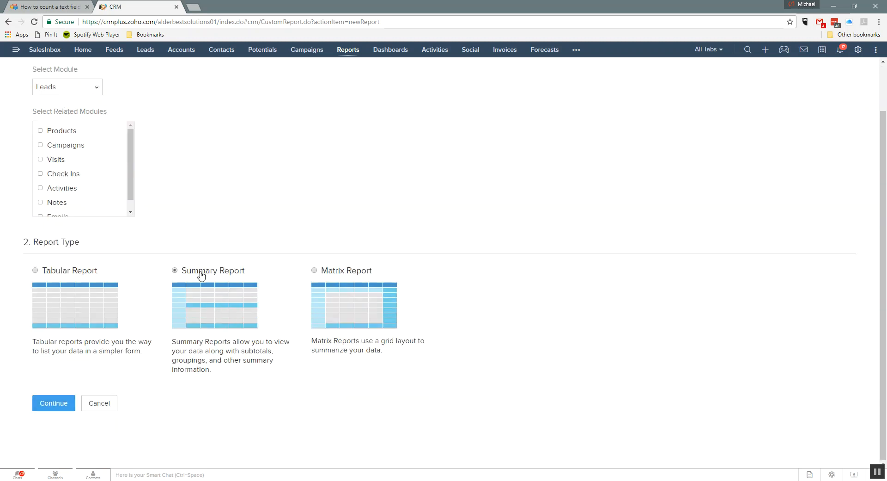
left_click(61, 410)
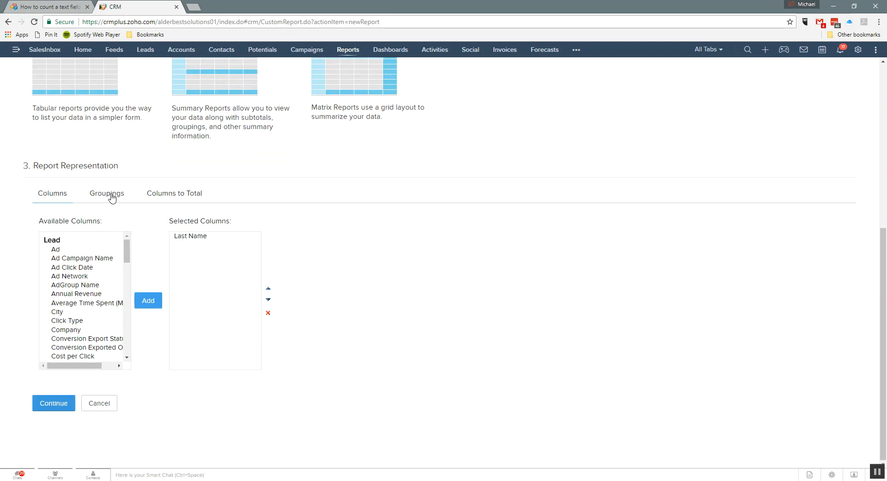
Step: Add the Company and Industry columns to the report after Last Name
scroll(65, 261, "down", 1)
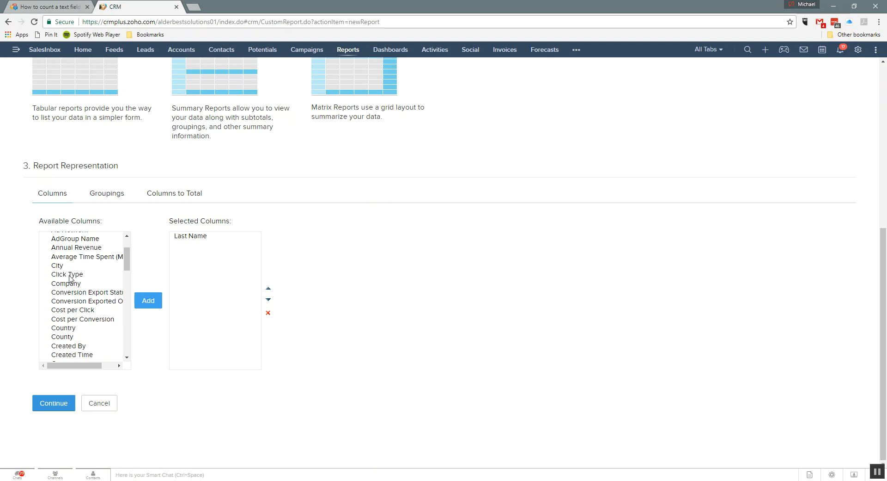
left_click(70, 284)
left_click(147, 301)
scroll(85, 341, "down", 4)
scroll(85, 341, "down", 1)
left_click(72, 295)
left_click(153, 301)
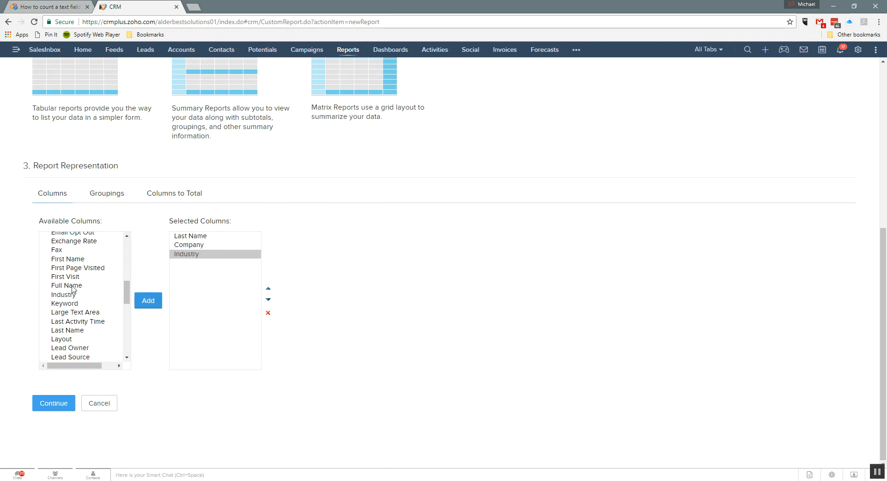
Step: Summarize the report by Industry in ascending order and run it without any filters
left_click(101, 196)
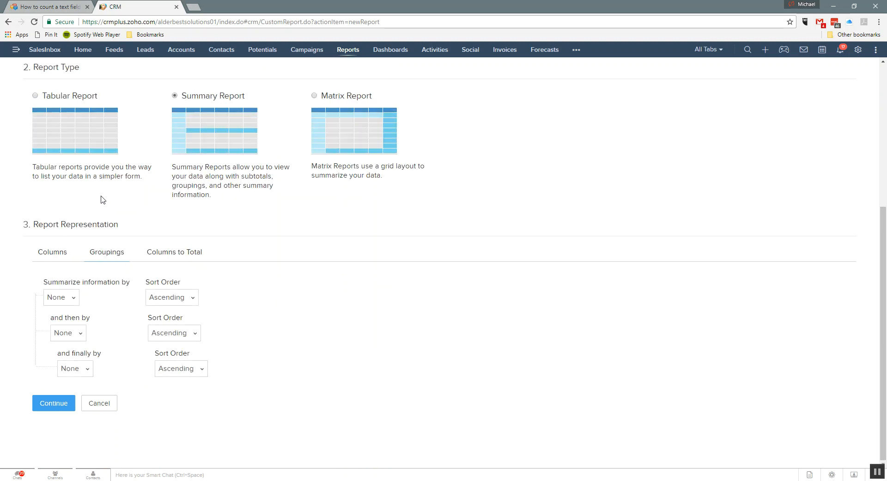
left_click(67, 299)
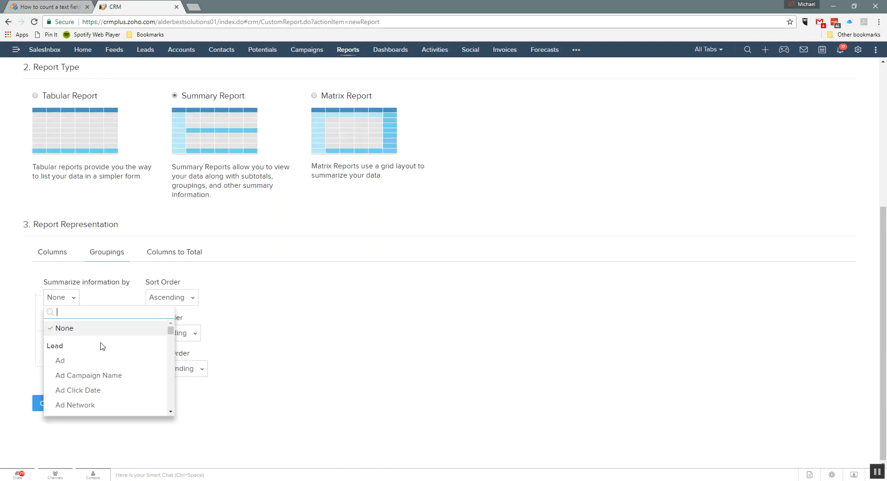
scroll(102, 346, "down", 1)
type("Ind")
left_click(82, 345)
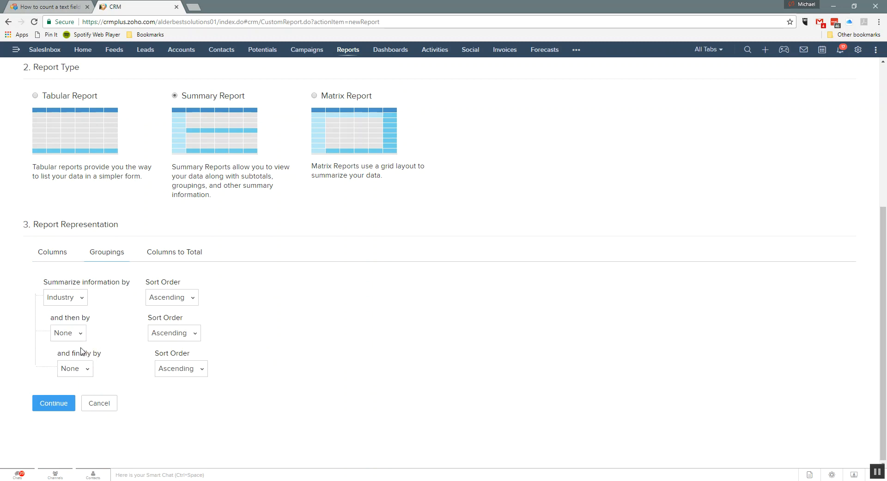
left_click(54, 403)
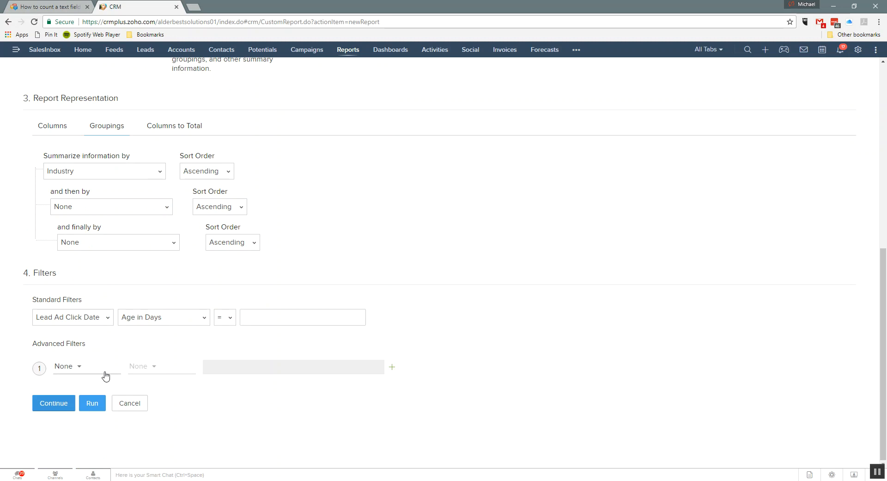
left_click(92, 404)
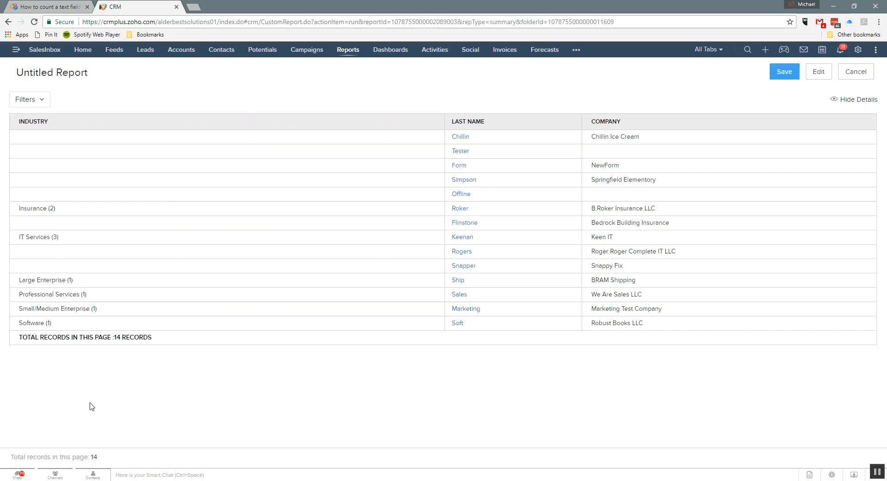
Step: Examine the record counts beside the industry groups and the rows without an industry
left_click_drag(56, 208, 49, 209)
left_click_drag(60, 238, 53, 235)
left_click(41, 145)
left_click_drag(69, 280, 73, 279)
Step: Save the report in a report folder under the name Test Industry
left_click(792, 73)
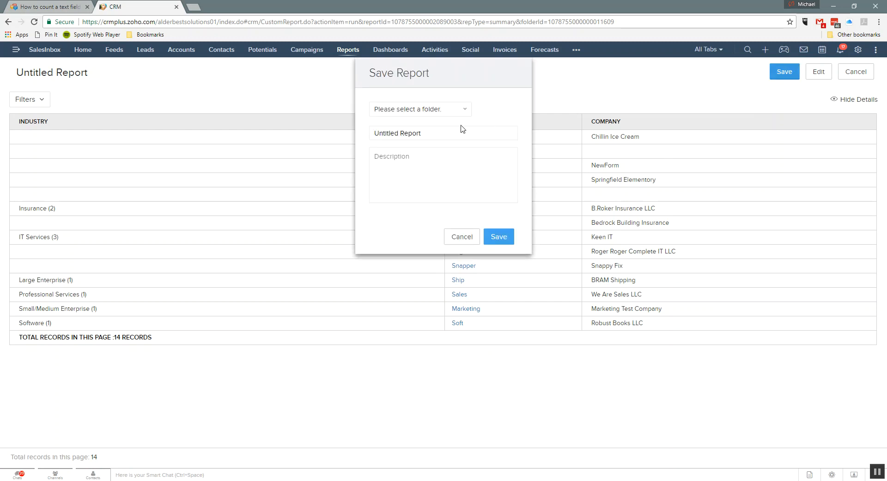
left_click_drag(451, 131, 93, 142)
type("Test Industy")
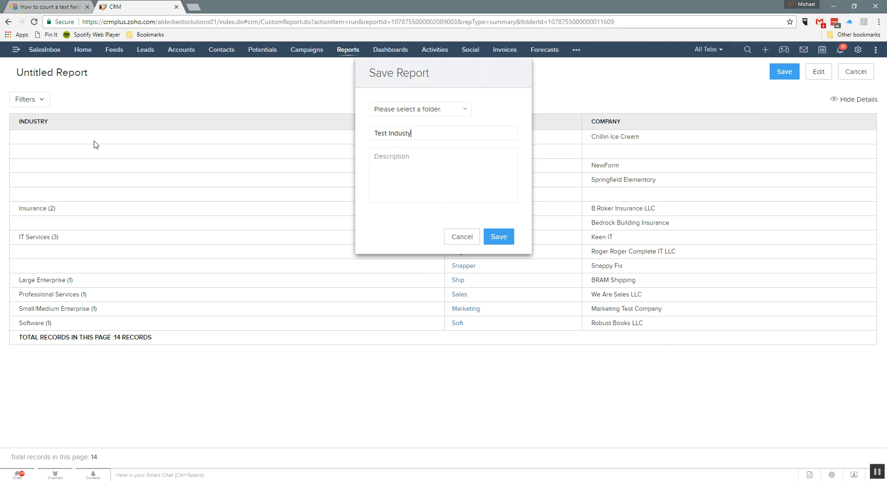
left_click(399, 111)
left_click(402, 168)
left_click(492, 236)
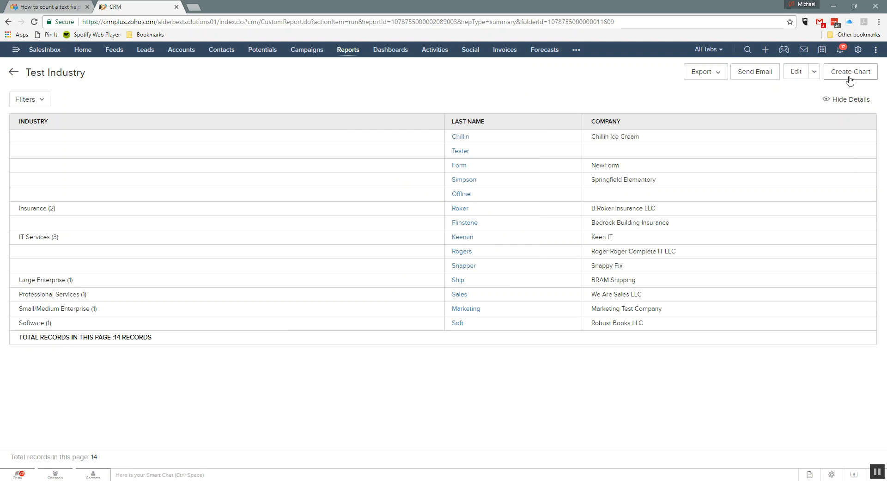
Step: Create a pie chart for the report with Industry as the X-axis and Record Count as the Y-axis
left_click(850, 73)
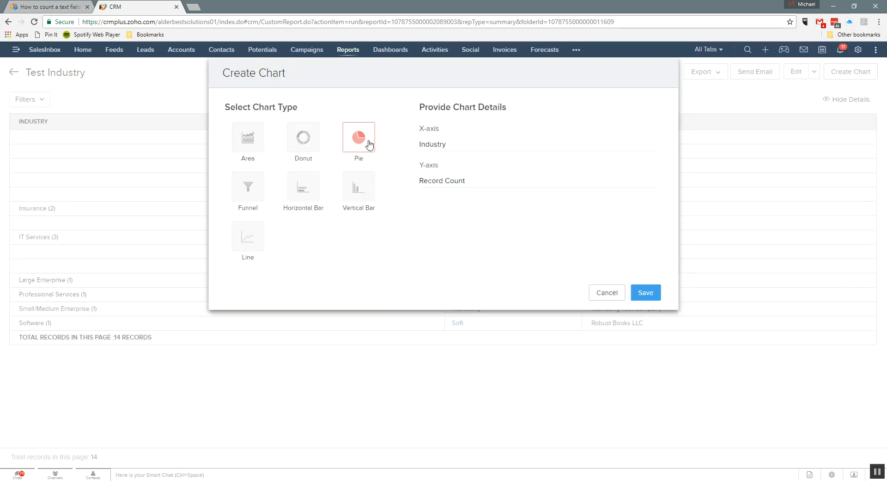
left_click(649, 293)
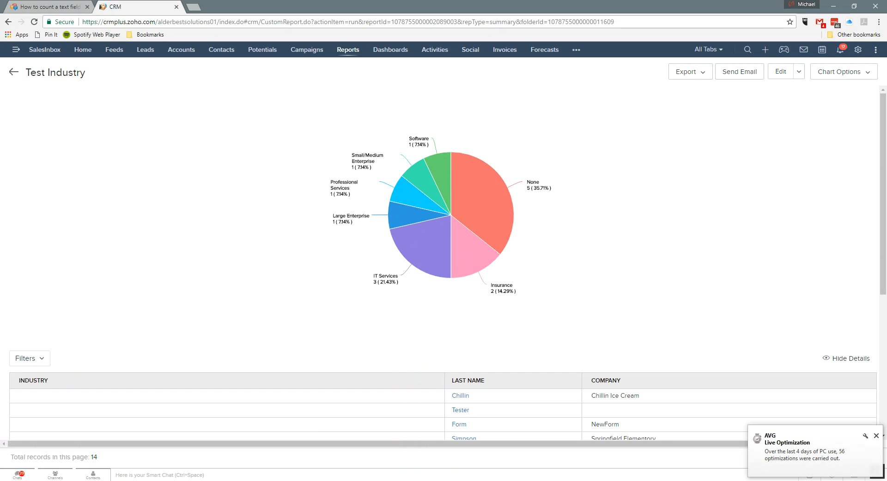
mouse_move(283, 480)
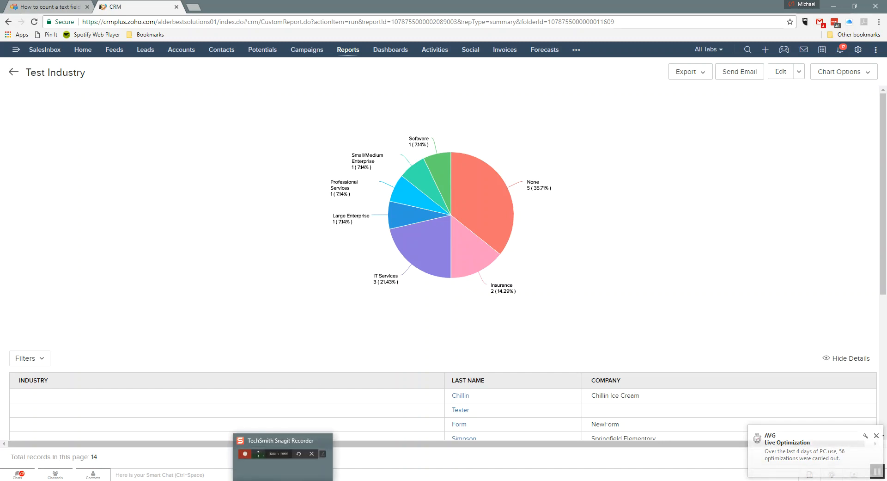